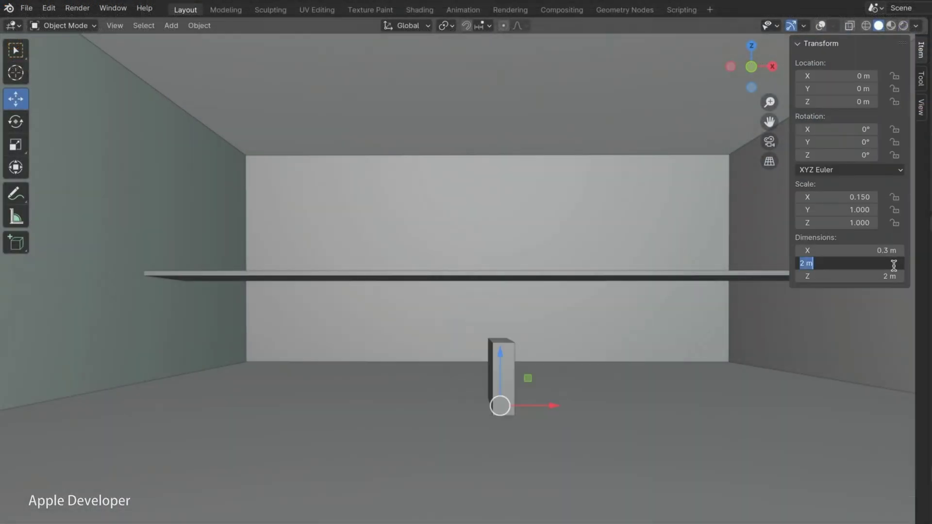
# Turn the view across the sunlit attic interior toward the armchair, round rug and bookshelves
pyautogui.moveTo(543, 196); pyautogui.dragTo(387, 199)
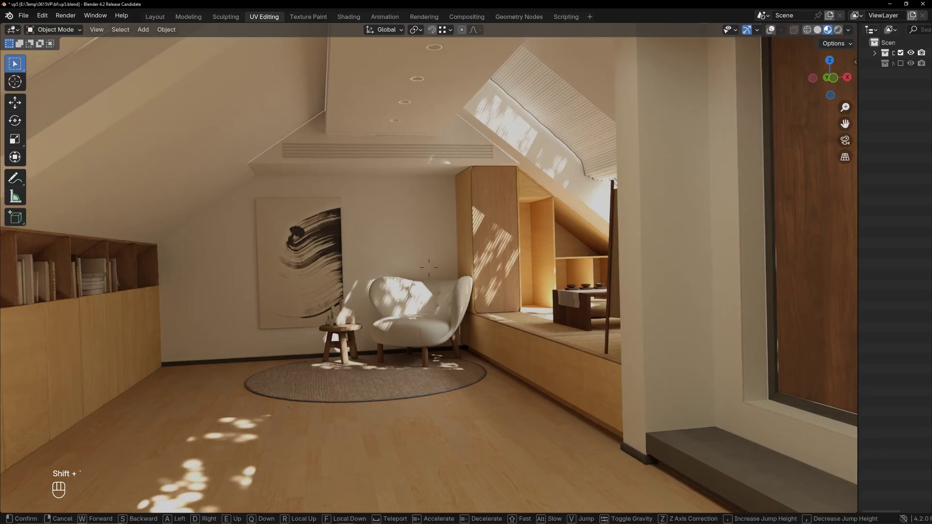
# In walk navigation, move forward, sideways and back along the bookshelf wall toward the sloped ceiling
pyautogui.press('w')
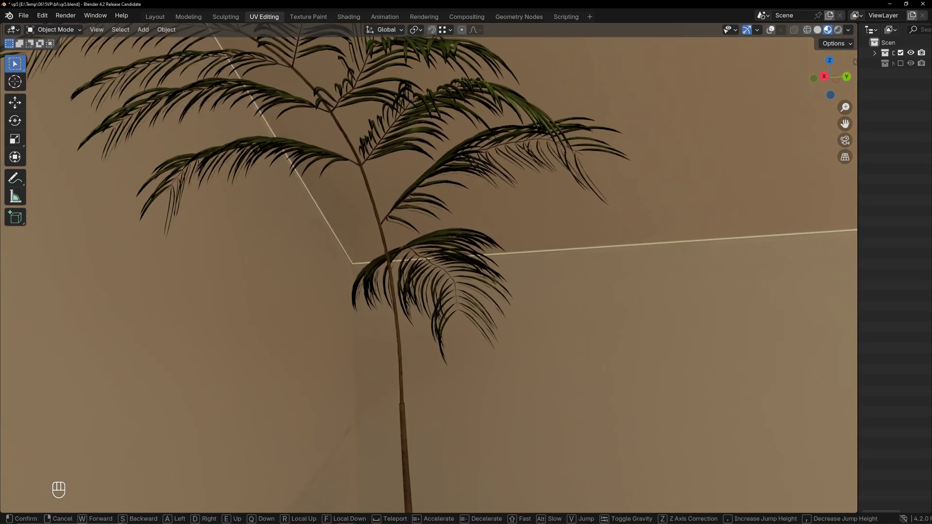
pyautogui.hotkey('shift', '`')
pyautogui.press('w')
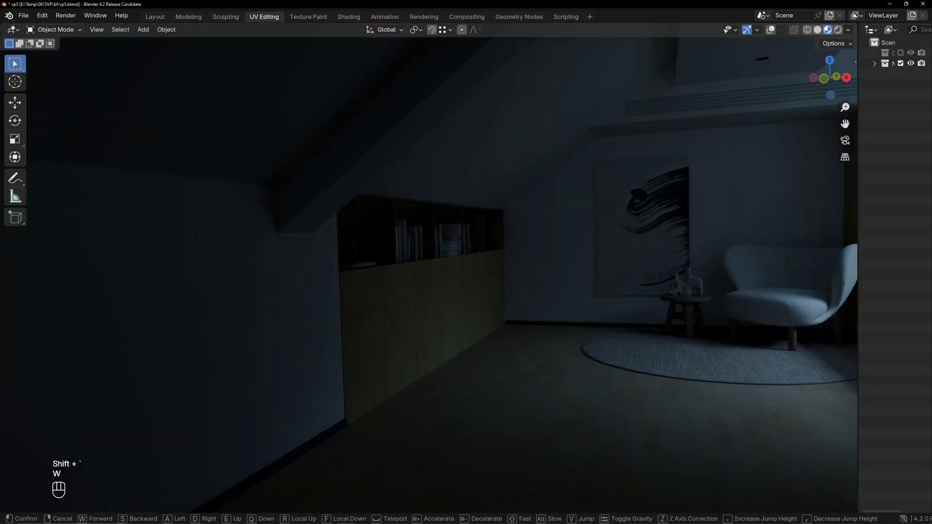
pyautogui.press('d')
pyautogui.press('d')
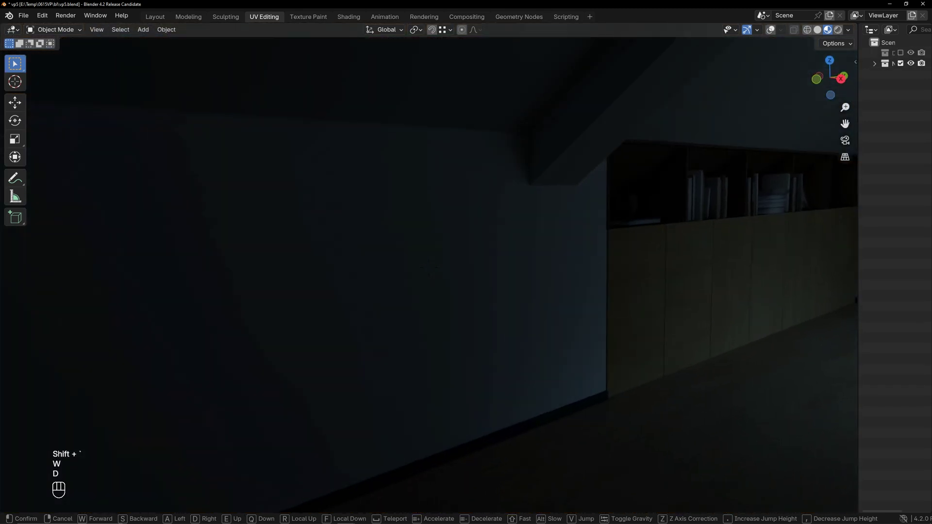
pyautogui.press('d')
pyautogui.press('s')
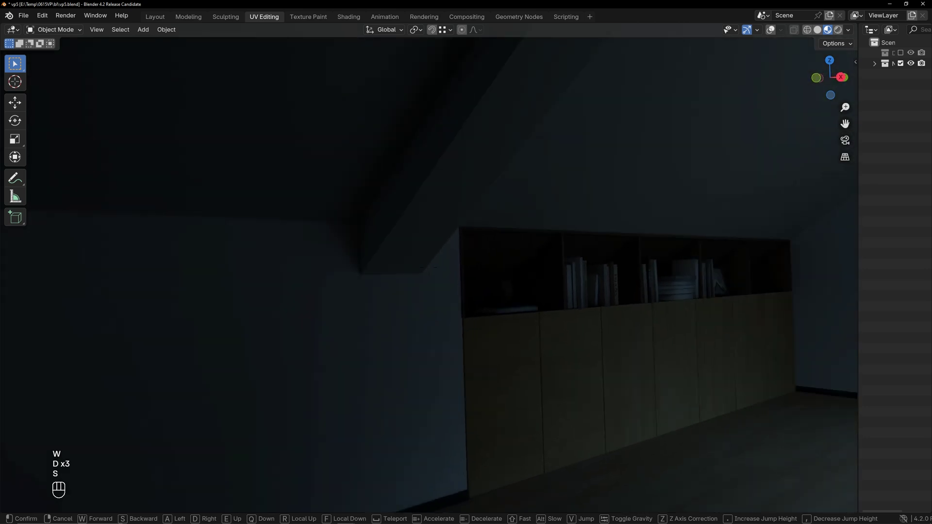
pyautogui.press('w')
pyautogui.press('w')
pyautogui.press('w')
pyautogui.press('w')
pyautogui.press('w')
pyautogui.press('w')
pyautogui.press('d')
pyautogui.press('d')
pyautogui.press('d')
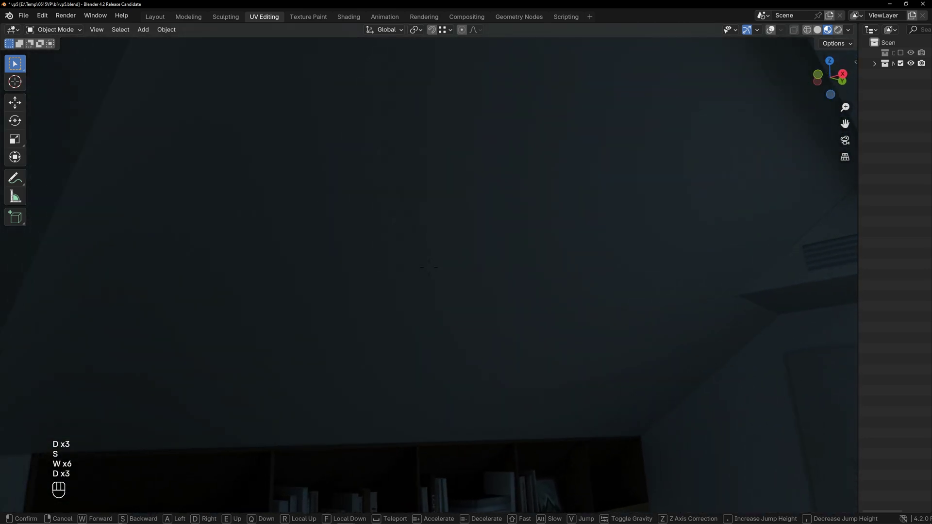
pyautogui.moveTo(428, 267)
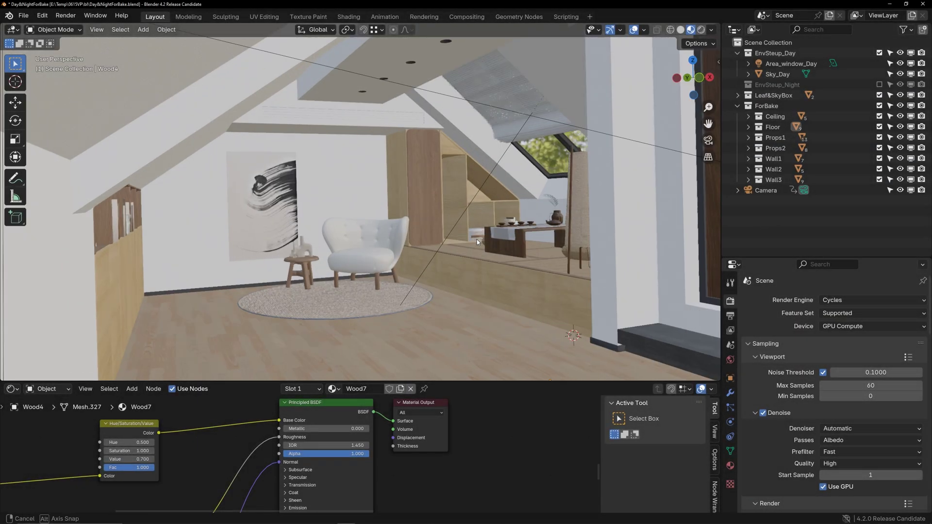
# Orbit out of the camera view, select the Sky_Day dome, and orbit around the whole attic model
pyautogui.moveTo(477, 239); pyautogui.dragTo(390, 273, button='middle')
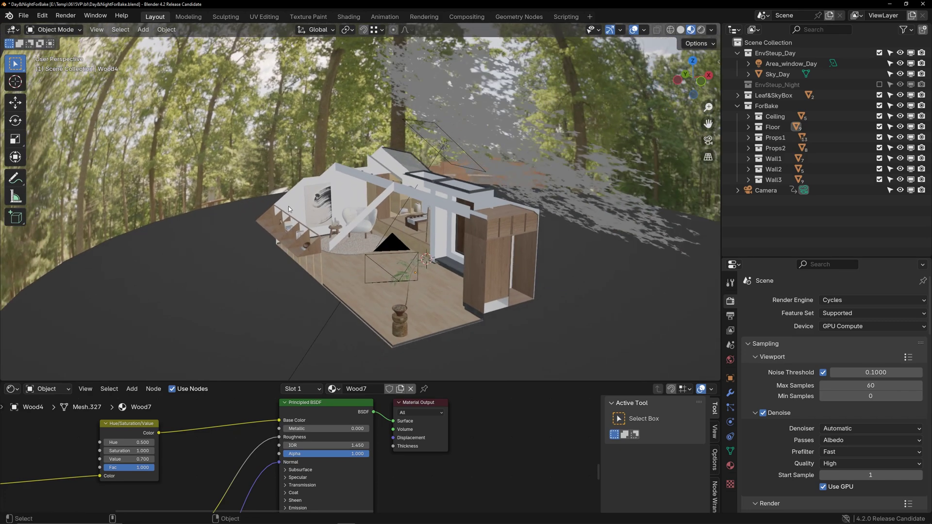
pyautogui.click(489, 190)
pyautogui.scroll(-5, 489, 190)
pyautogui.scroll(5, 491, 194)
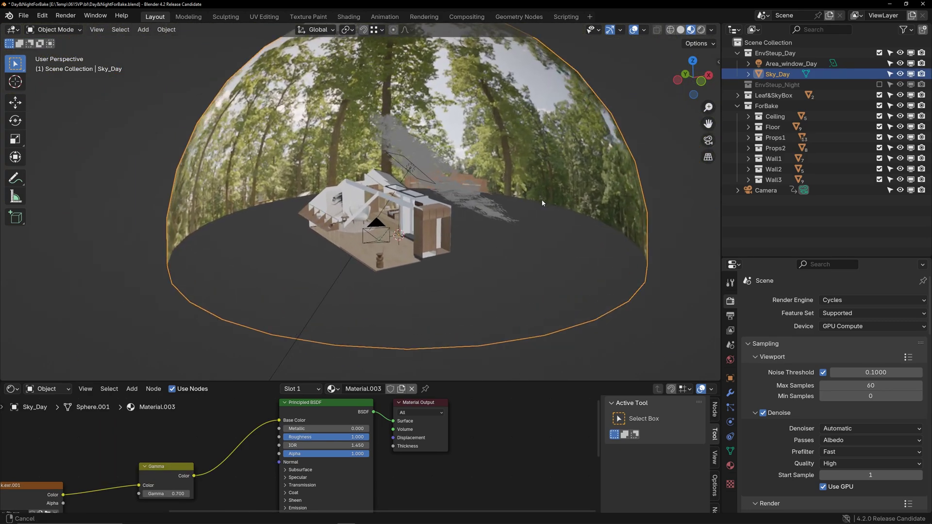
pyautogui.moveTo(491, 194); pyautogui.dragTo(523, 232, button='middle')
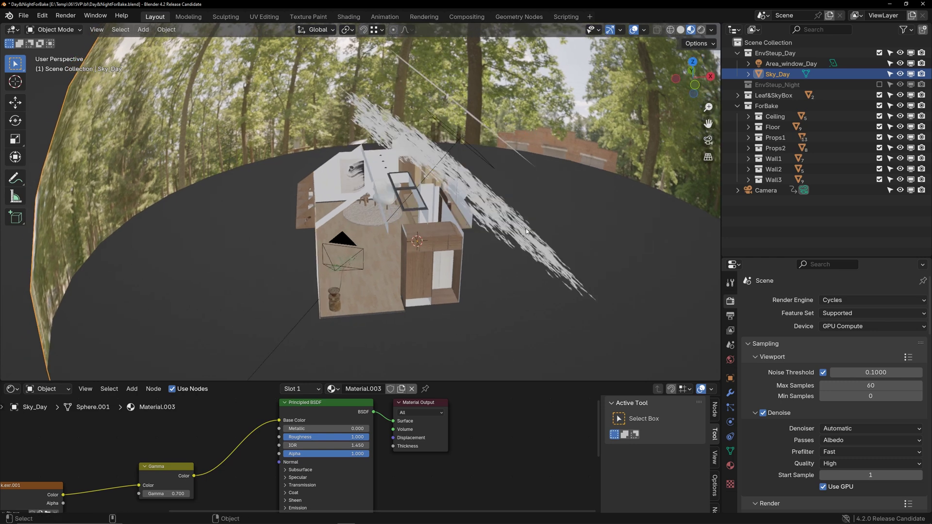
pyautogui.moveTo(526, 232); pyautogui.dragTo(584, 222, button='middle')
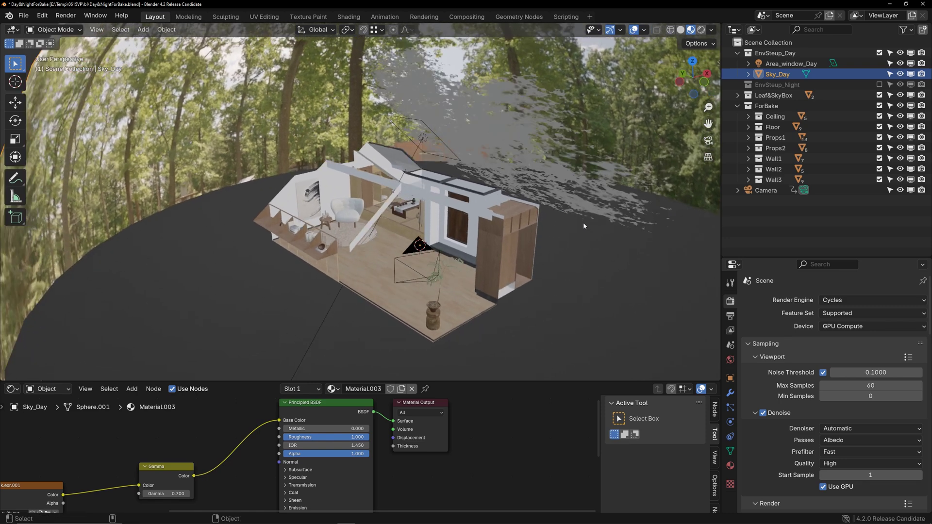
# From the camera view, inspect the armchair's fabric, the vase's Ceramics and the skylight window's Metal1 materials
pyautogui.press('KP_0')
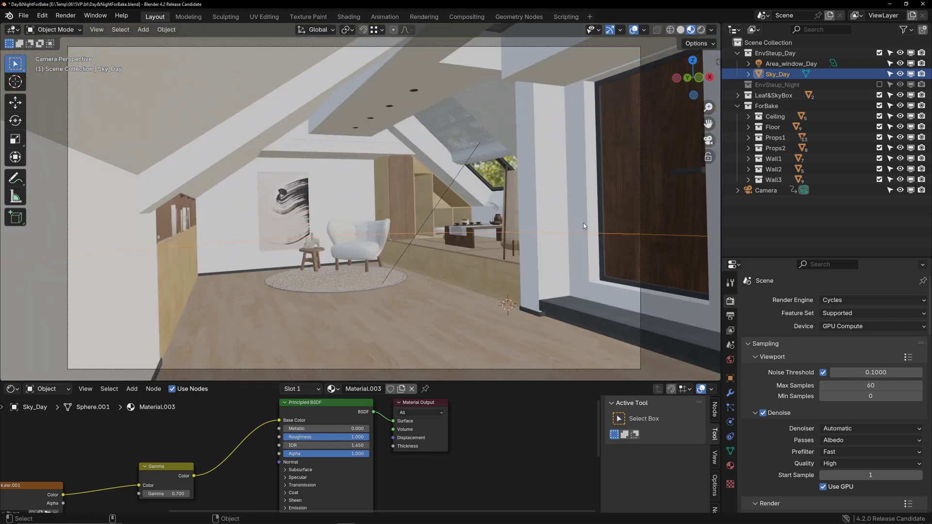
pyautogui.click(363, 248)
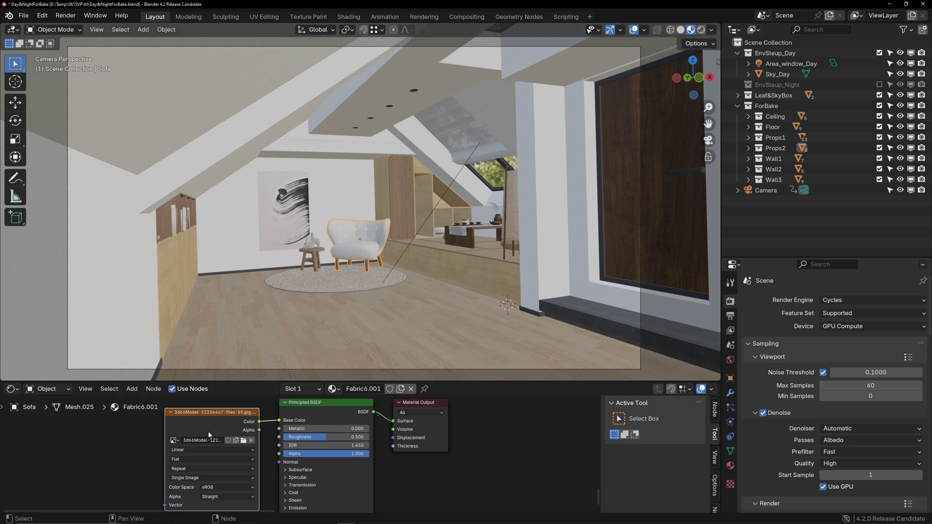
pyautogui.click(313, 240)
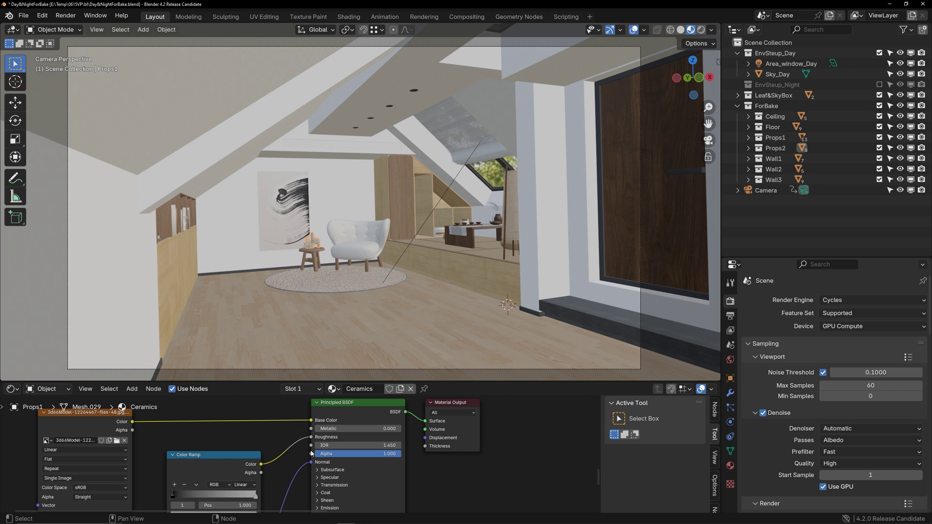
pyautogui.click(487, 185)
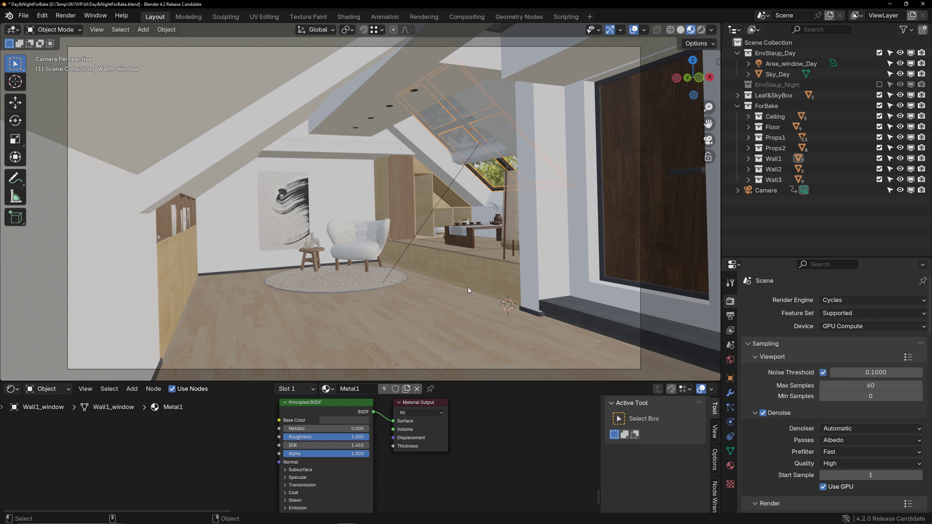
# Split the viewport and show a live Cycles rendered preview in the left view
pyautogui.moveTo(719, 25); pyautogui.dragTo(384, 49)
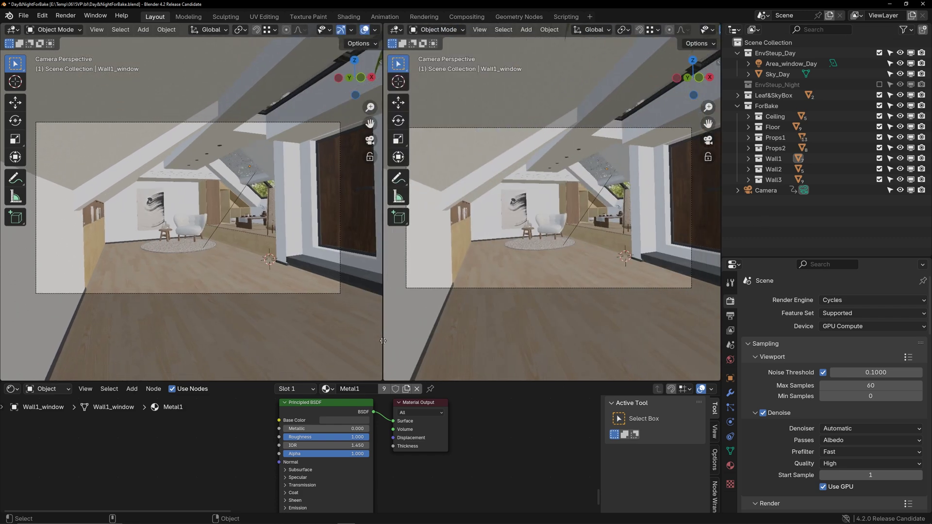
pyautogui.scroll(-5, 295, 30)
pyautogui.click(356, 29)
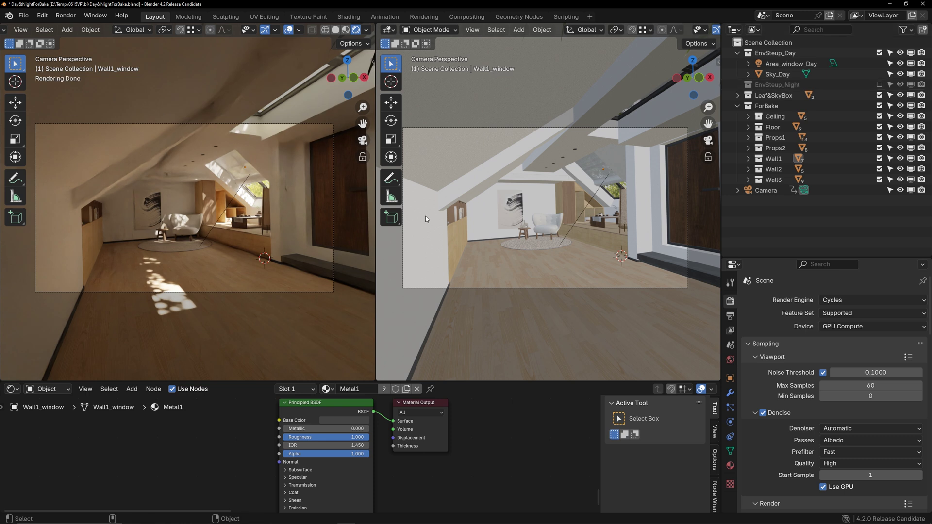
# Switch the Shader Editor to World, exclude EnvSteup_Day, include EnvSteup_Night, and browse the world setups
pyautogui.click(48, 388)
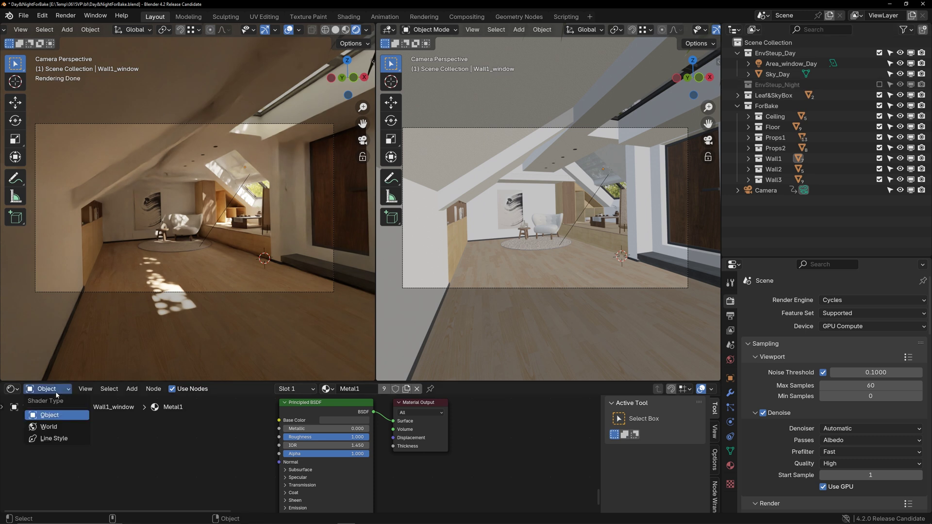
pyautogui.click(57, 427)
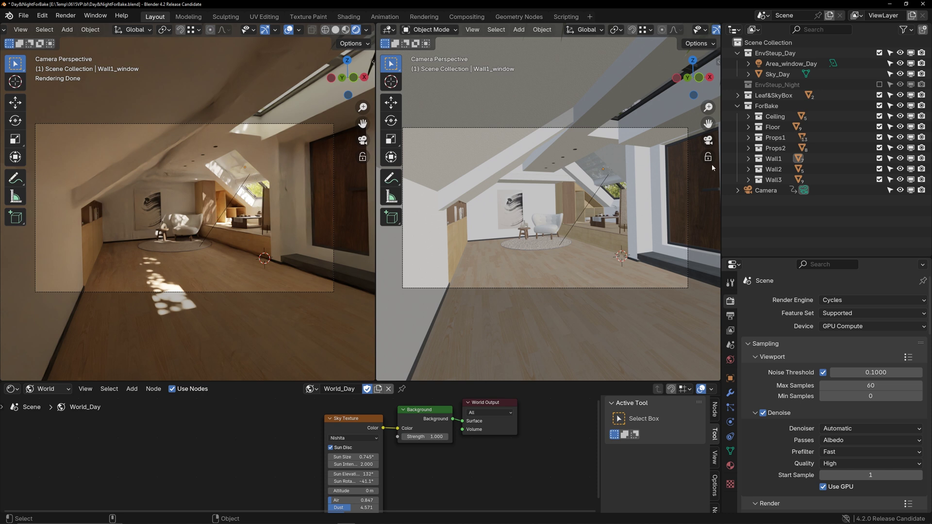
pyautogui.click(879, 53)
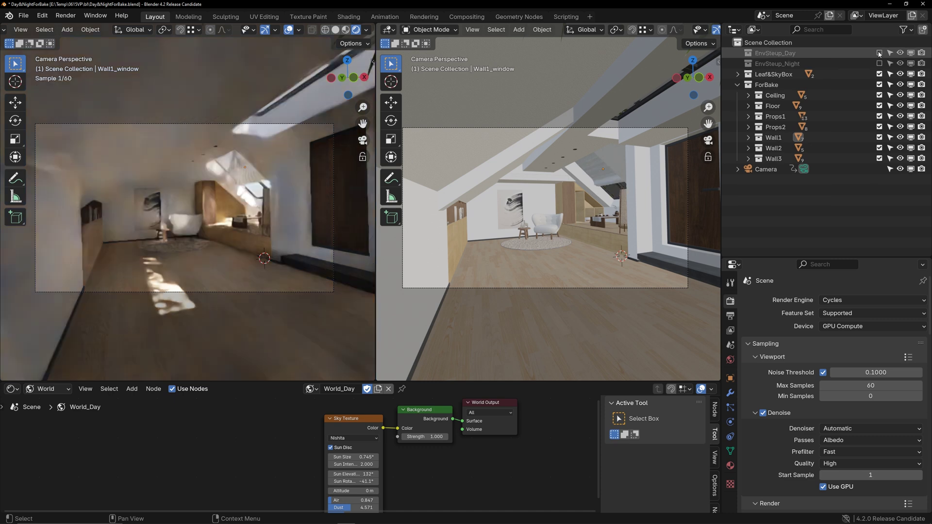
pyautogui.click(878, 64)
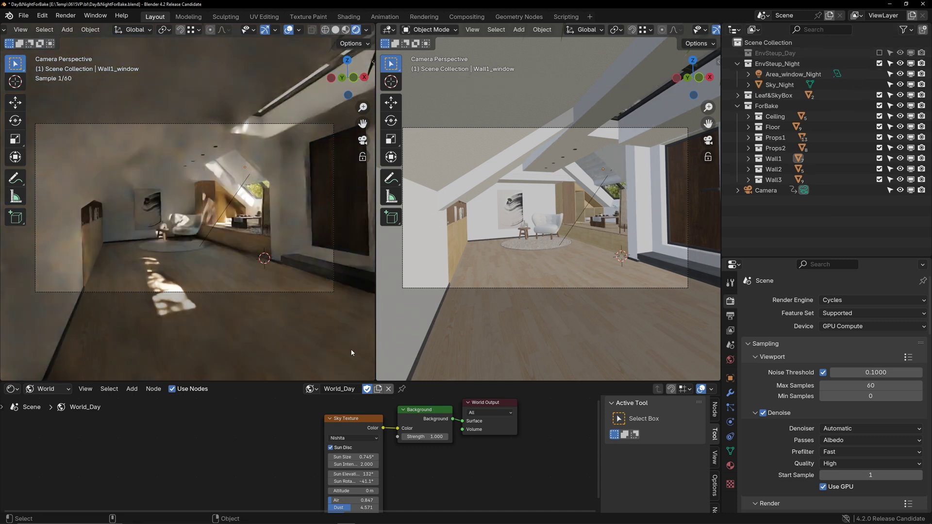
pyautogui.click(310, 389)
pyautogui.click(327, 416)
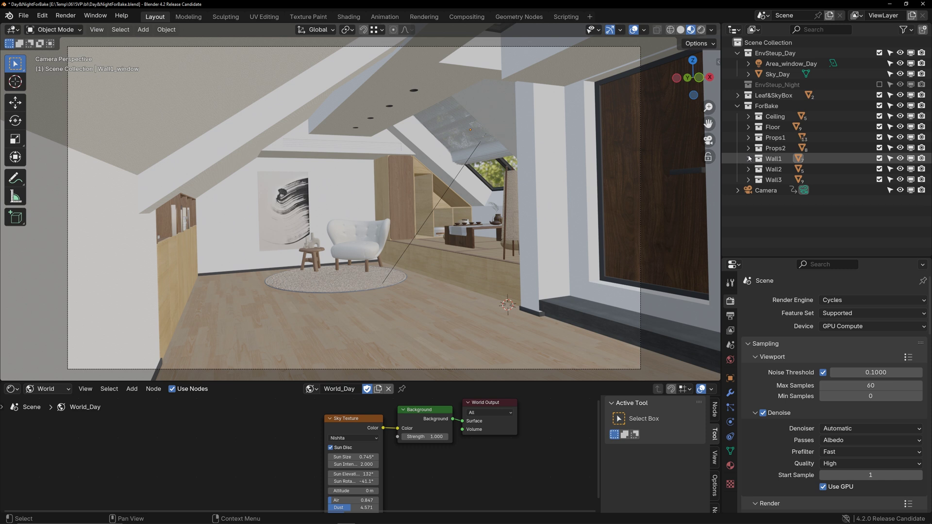
# Select Wall1_window from the Wall1 collection and show its Object Data UV maps
pyautogui.click(748, 158)
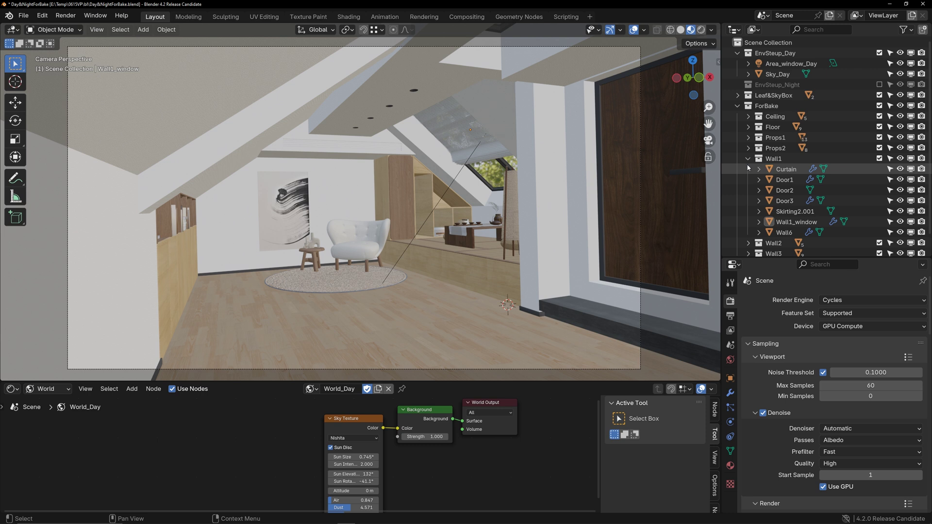
pyautogui.click(490, 188)
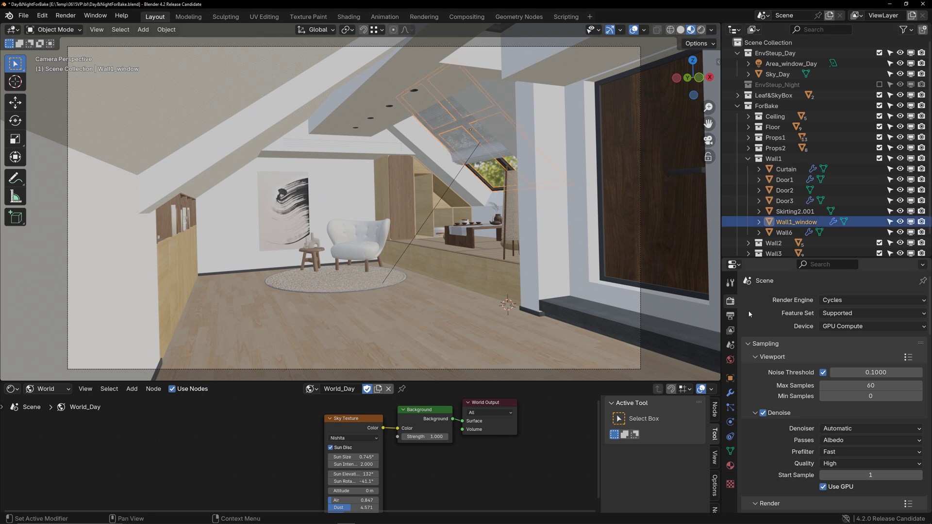
pyautogui.click(730, 451)
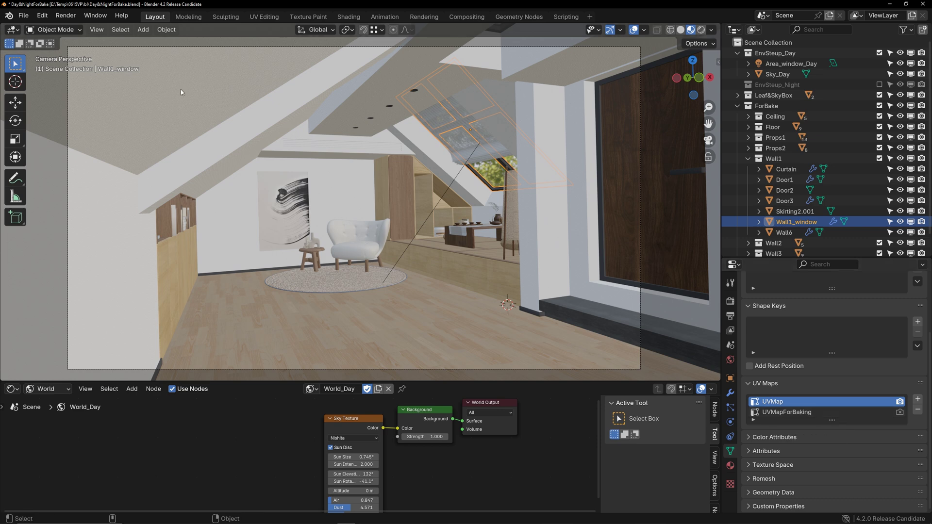
# In UV Editing, select the whole mesh and make UVMapForBaking the active UV map
pyautogui.click(264, 16)
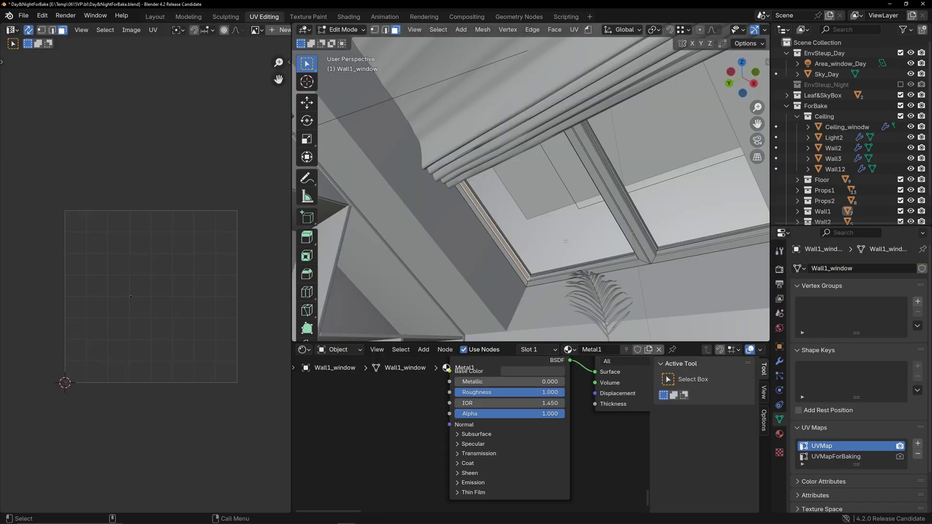
pyautogui.press('a')
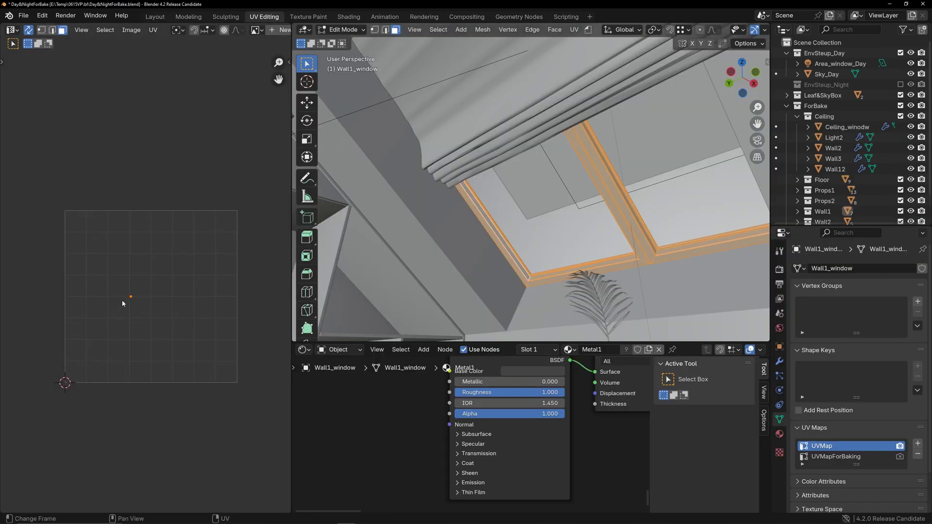
pyautogui.click(831, 458)
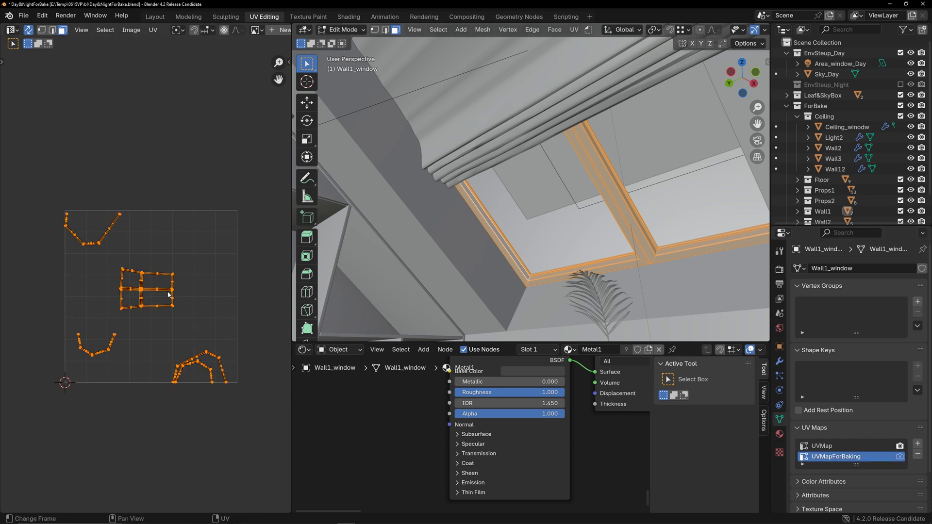
pyautogui.moveTo(816, 226); pyautogui.dragTo(817, 270)
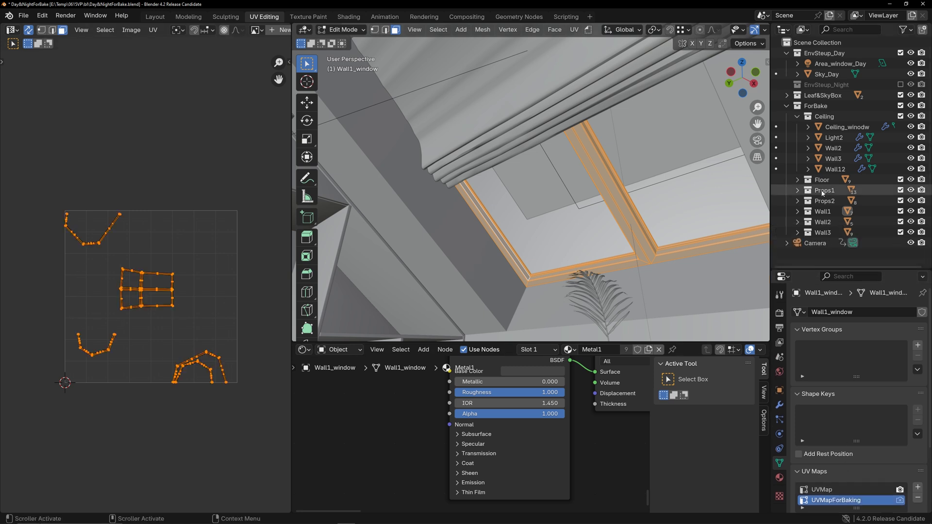
# Select Curtain through Wall6 in Wall1, check their shared UV layout in Edit Mode, then return to Layout
pyautogui.click(797, 212)
pyautogui.scroll(-3, 825, 194)
pyautogui.click(835, 163)
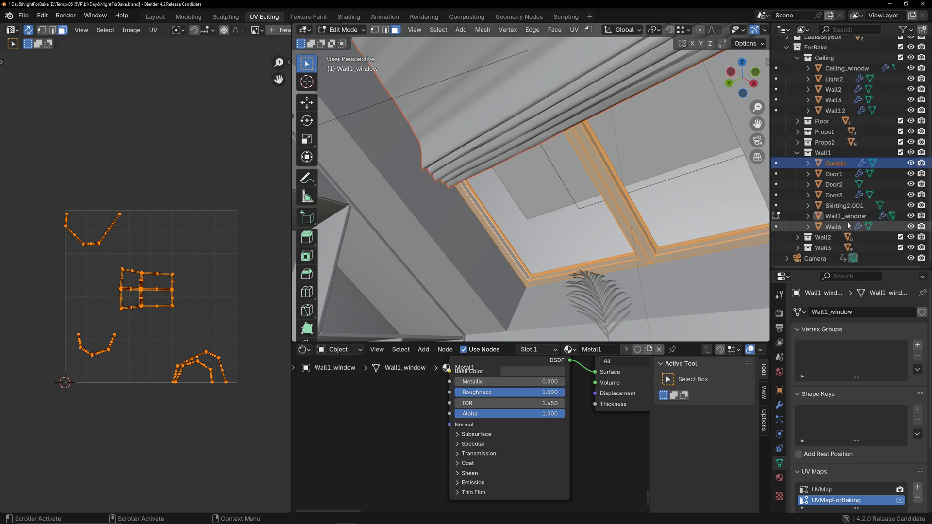
pyautogui.keyDown('shift'); pyautogui.click(858, 224); pyautogui.keyUp('shift')
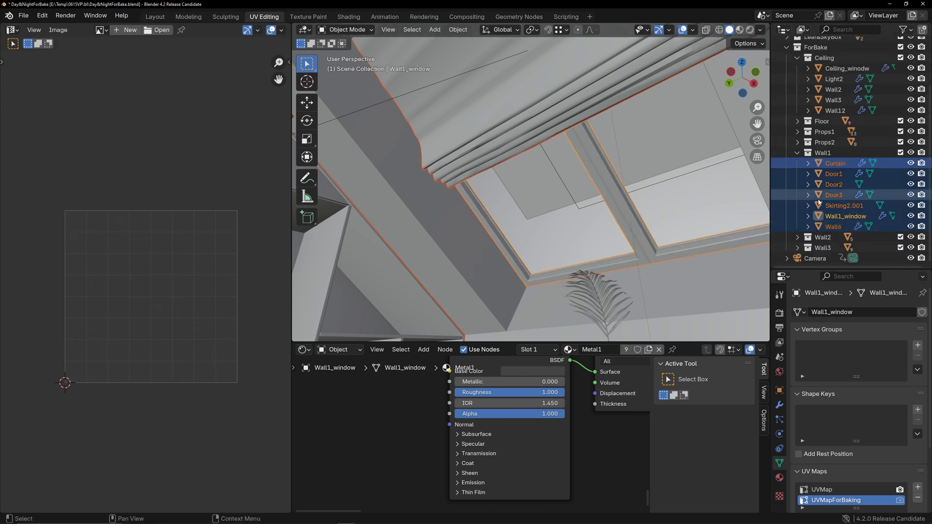
pyautogui.press('Tab')
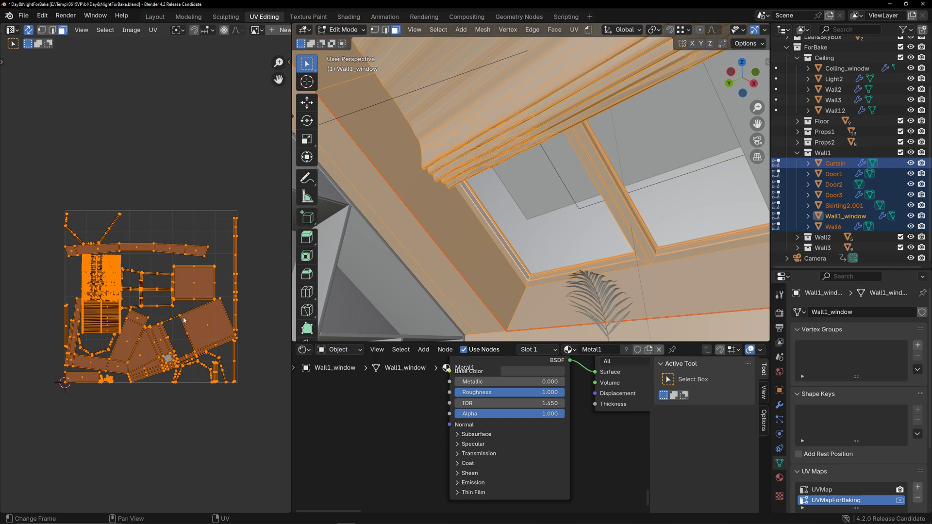
pyautogui.press('Tab')
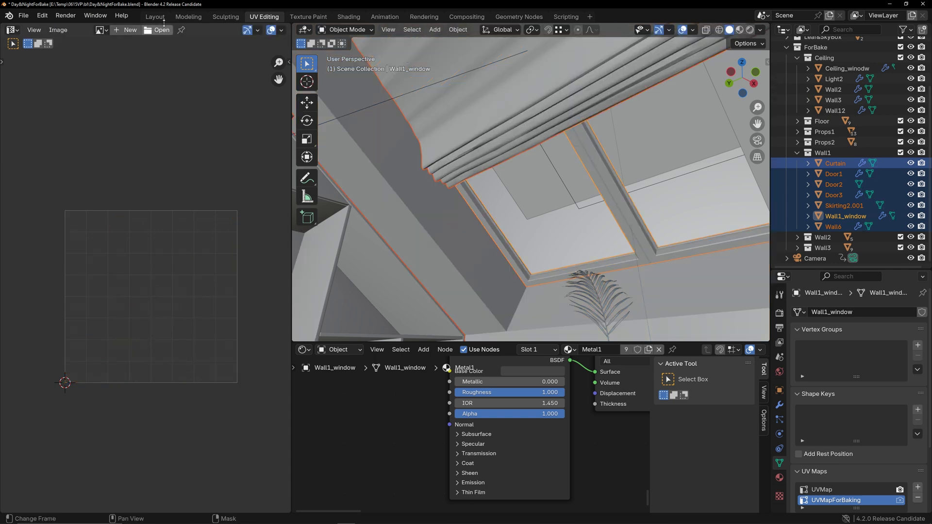
pyautogui.click(155, 17)
pyautogui.click(748, 159)
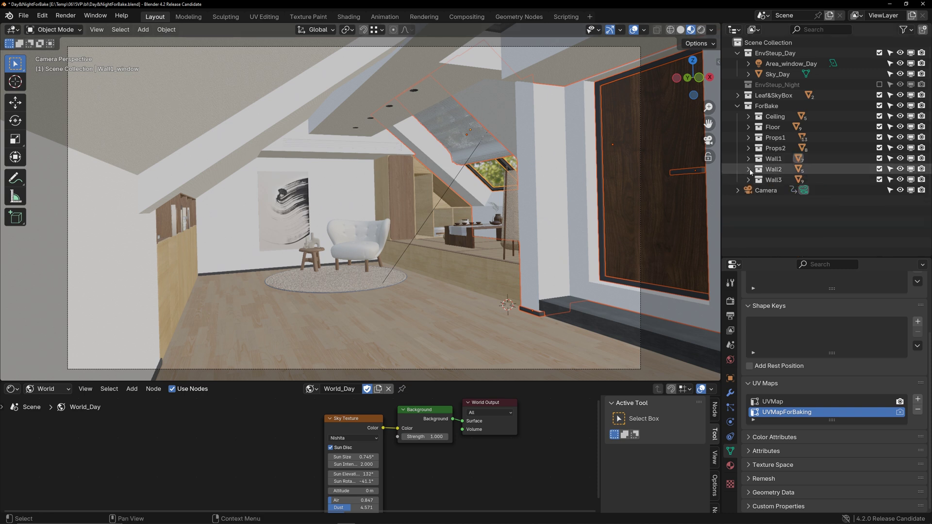
# Open the viewport sidebar and bring up the Prepare And Bake panel
pyautogui.click(719, 60)
pyautogui.click(715, 189)
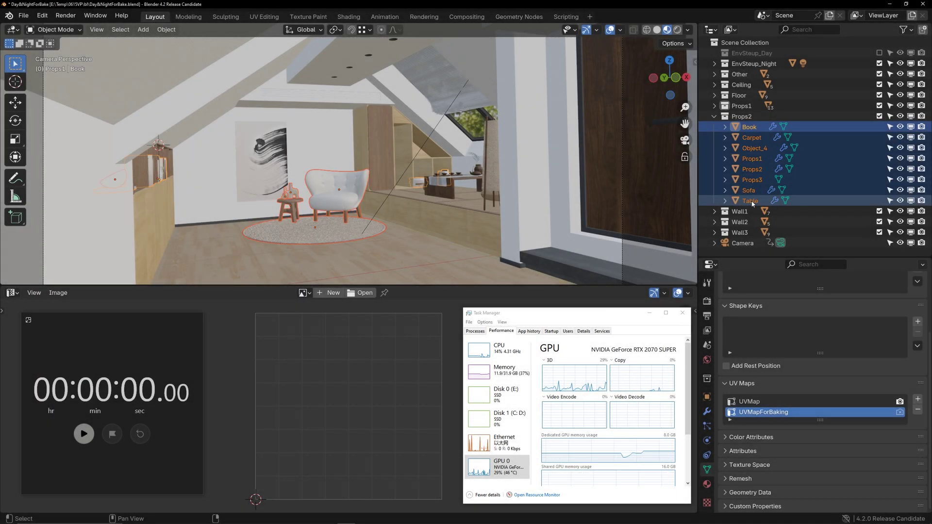
# In the PAB panel, add the selected Props2 objects to the bake list and name the texture SpeedTest
pyautogui.click(695, 64)
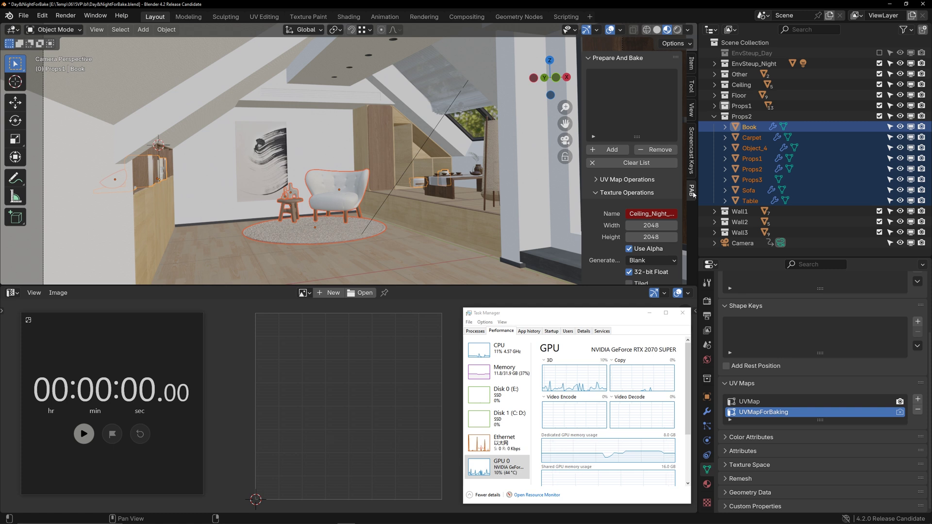
pyautogui.click(614, 151)
pyautogui.click(651, 213)
pyautogui.write('Spe')
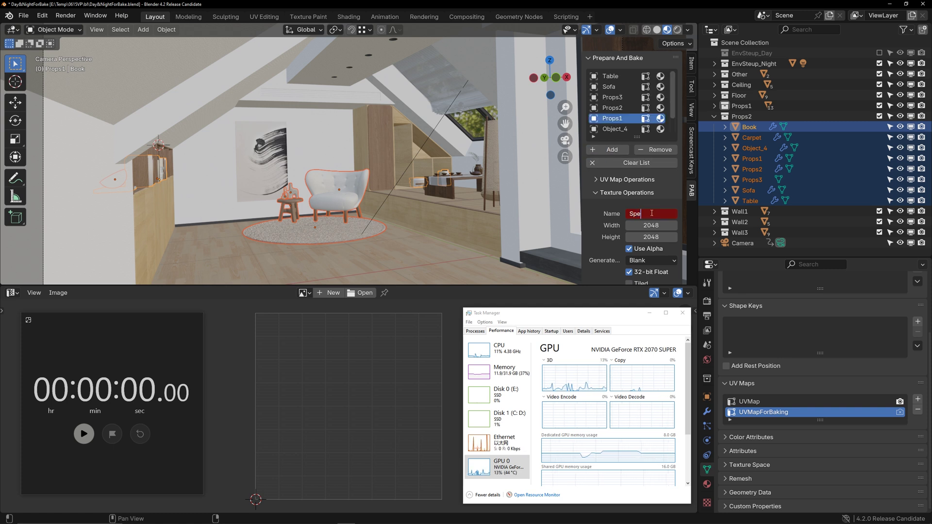
pyautogui.write('edTest')
pyautogui.press('Return')
pyautogui.click(707, 300)
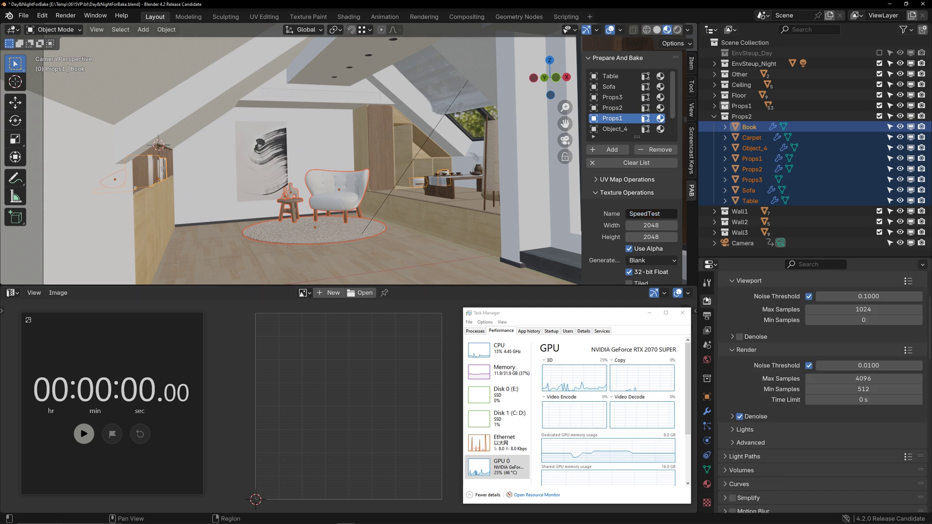
pyautogui.scroll(2, 810, 330)
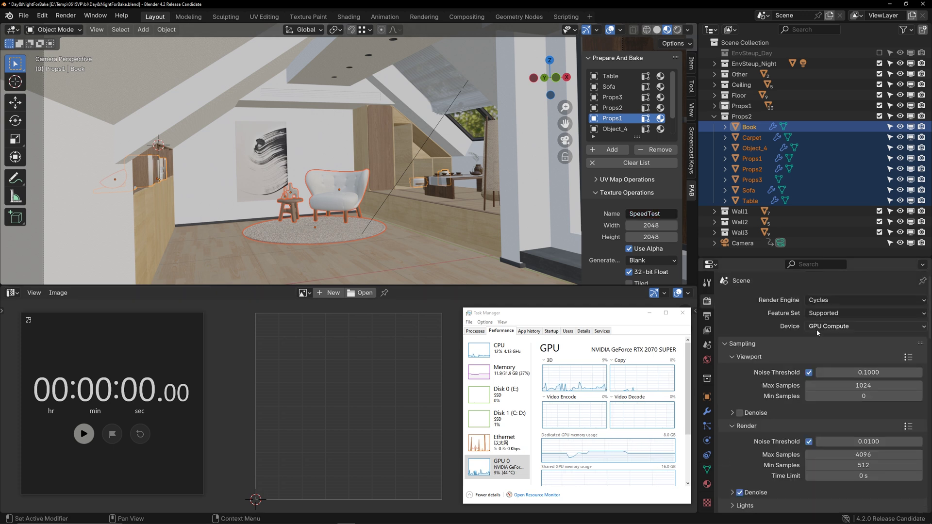
# Open Preferences > System showing CUDA on the RTX 2070 SUPER and i7-10700, and narrow the window beside the scene
pyautogui.click(42, 15)
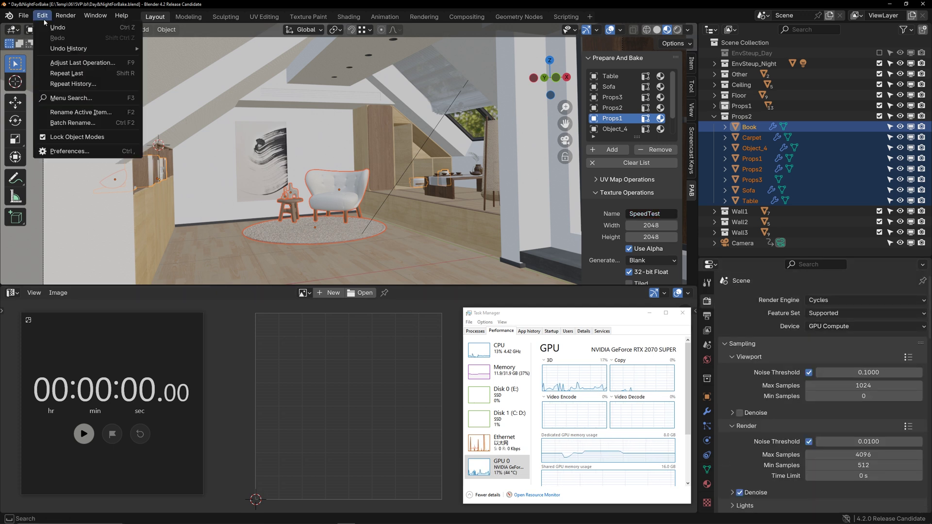
pyautogui.click(73, 154)
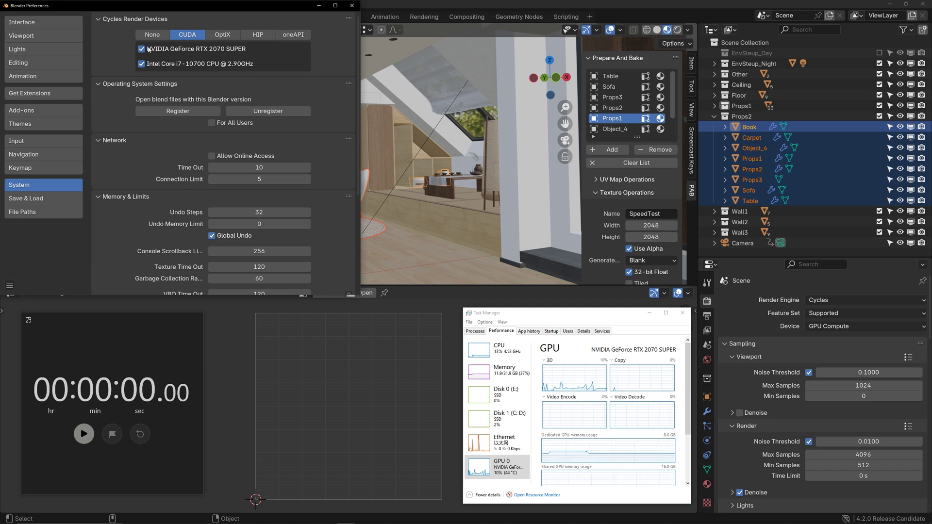
pyautogui.moveTo(89, 114); pyautogui.dragTo(15, 113)
pyautogui.moveTo(360, 107); pyautogui.dragTo(117, 103)
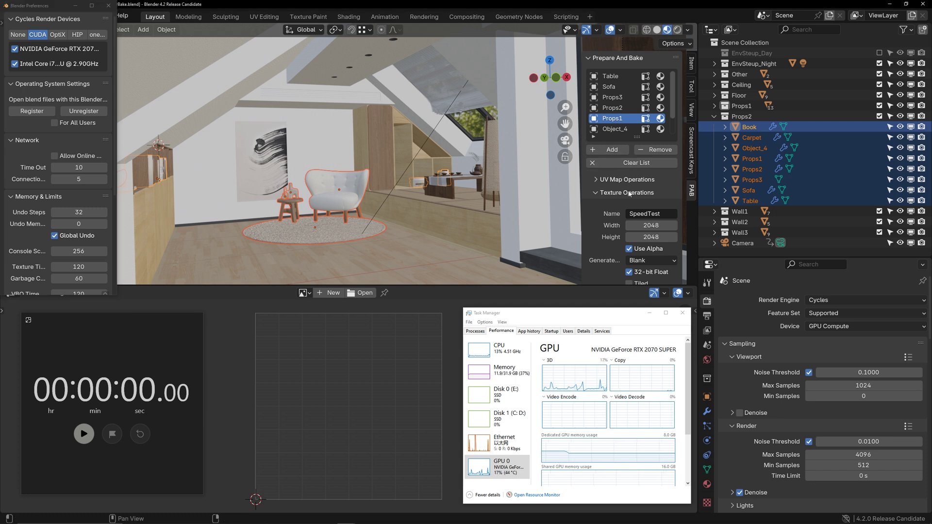
pyautogui.scroll(-4, 629, 194)
pyautogui.scroll(-2, 629, 194)
# Start the CPU+GPU Bake Custom of the Props2 lighting into SpeedTest and start the stopwatch
pyautogui.click(636, 205)
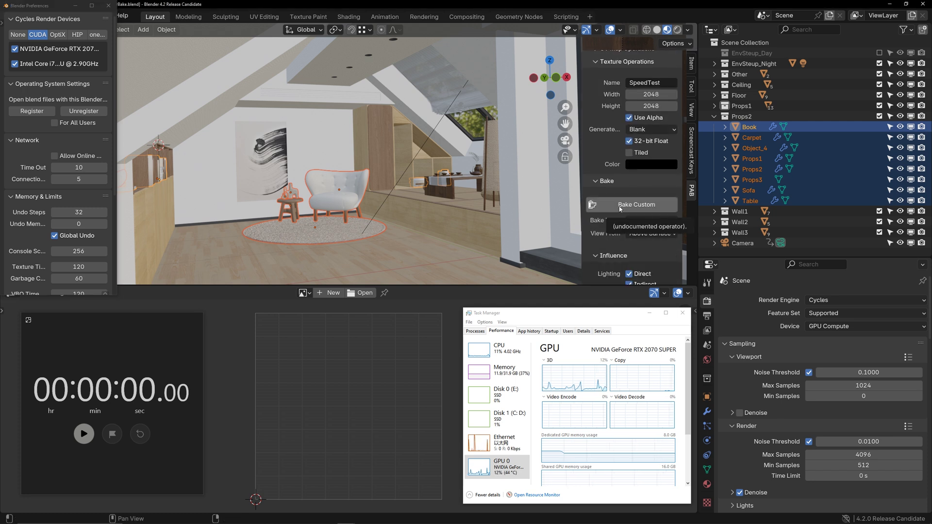
pyautogui.click(84, 433)
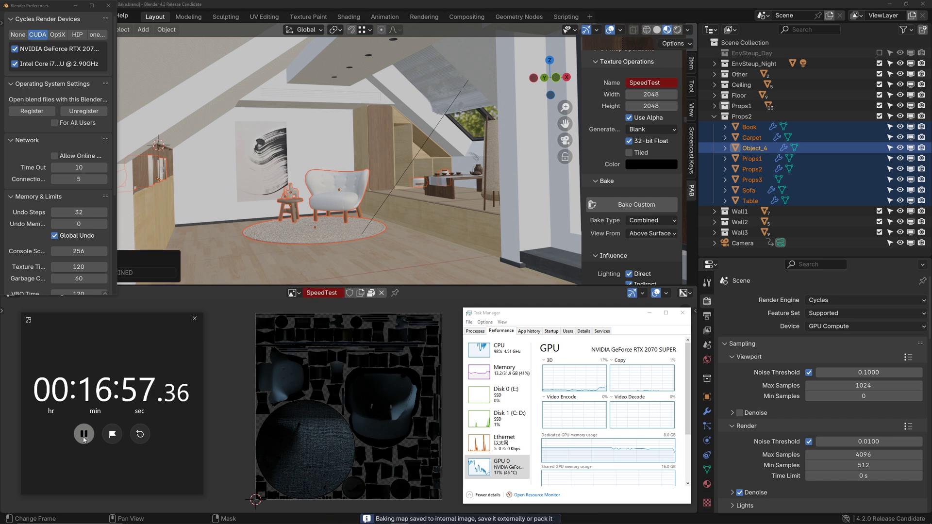
# Stop and reset the stopwatch, then uncheck the Intel CPU under Cycles Render Devices
pyautogui.click(84, 434)
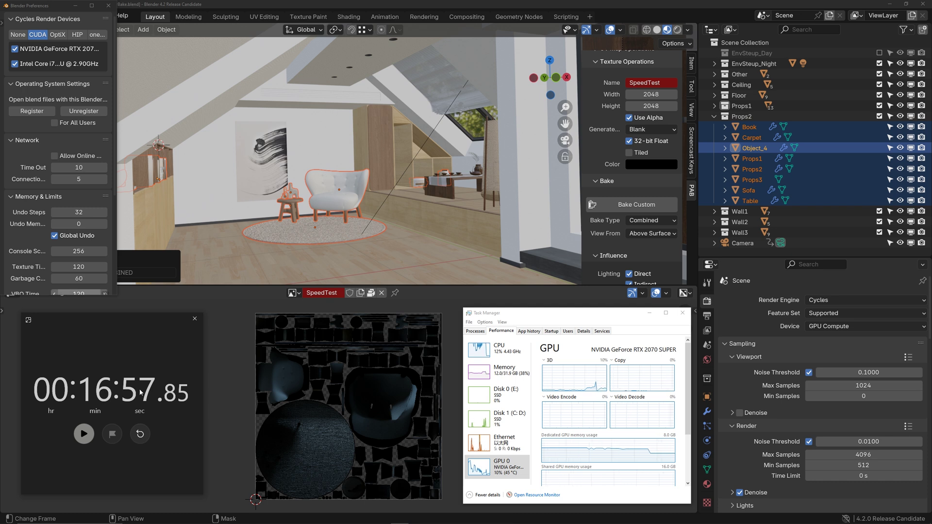
pyautogui.click(140, 433)
pyautogui.click(14, 64)
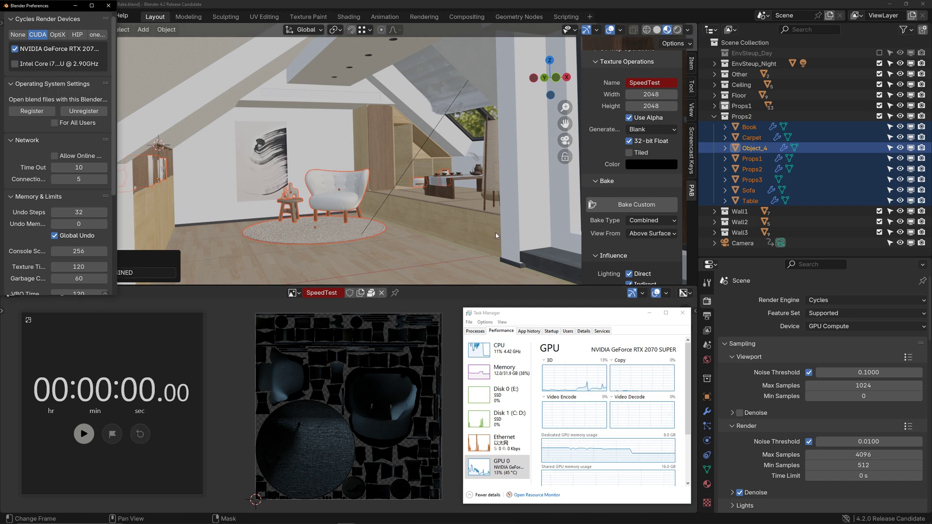
# Rebake SpeedTest on the GPU alone, timing it at about 6 minutes 32 seconds
pyautogui.click(636, 204)
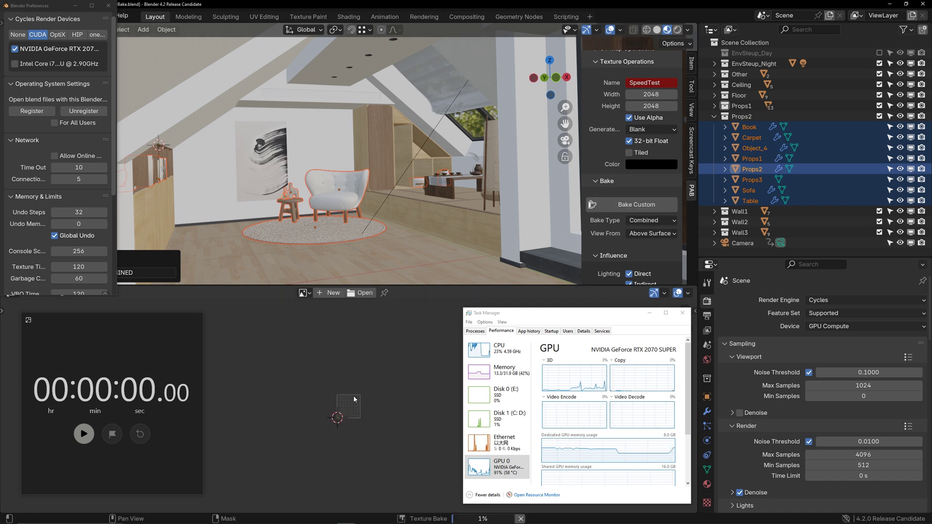
pyautogui.click(83, 433)
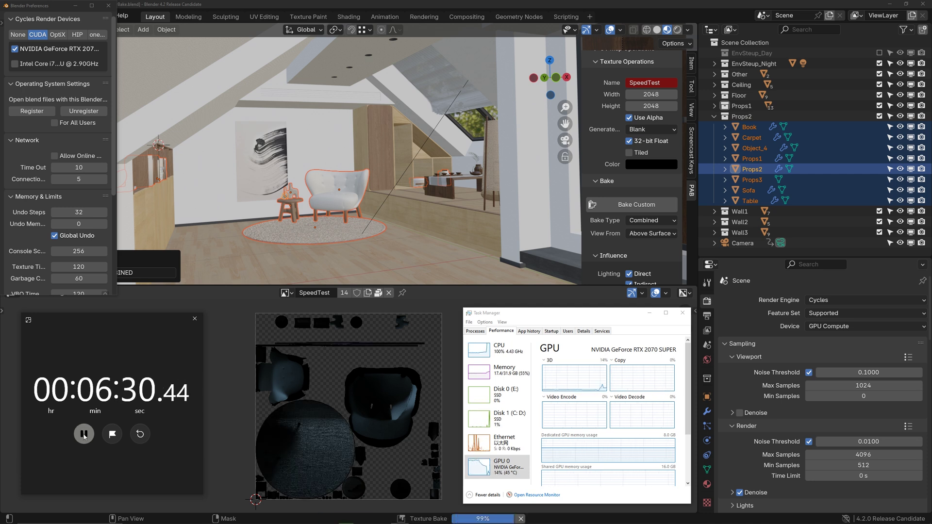
pyautogui.click(83, 434)
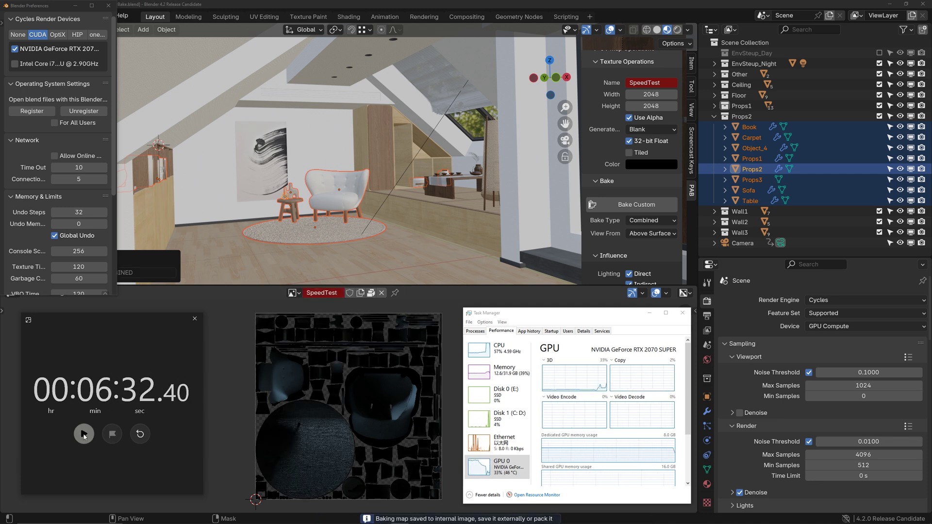